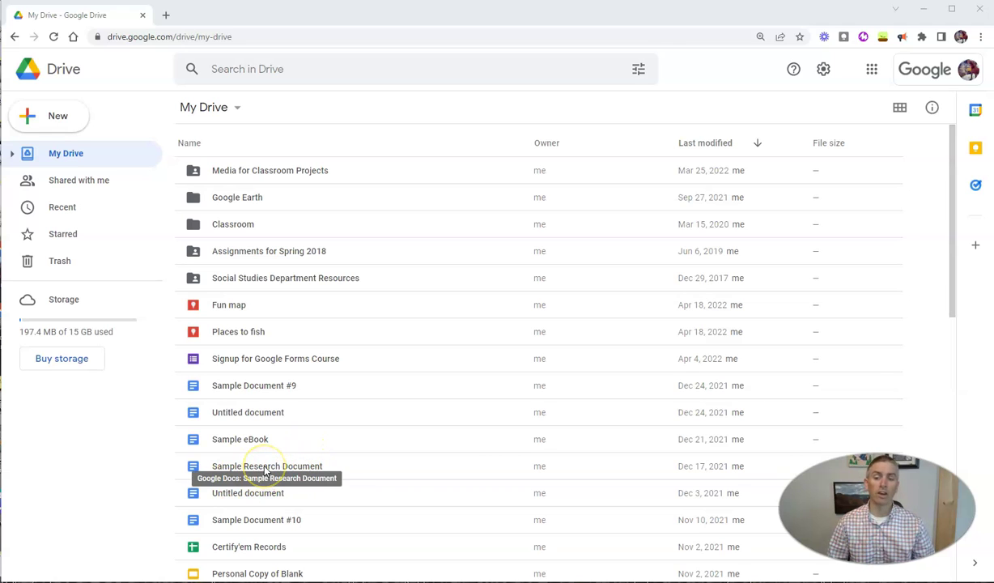
- Download Sample Research Document from My Drive as a Word .docx file
{"action": "scroll", "coordinate": [376, 463], "scroll_direction": "down", "scroll_amount": 2}
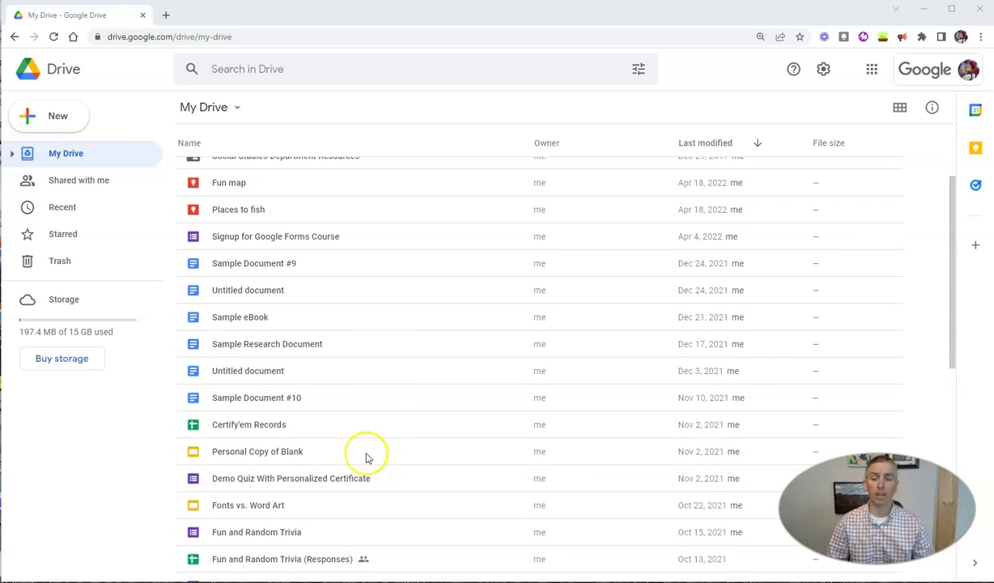
{"action": "left_click", "coordinate": [272, 344]}
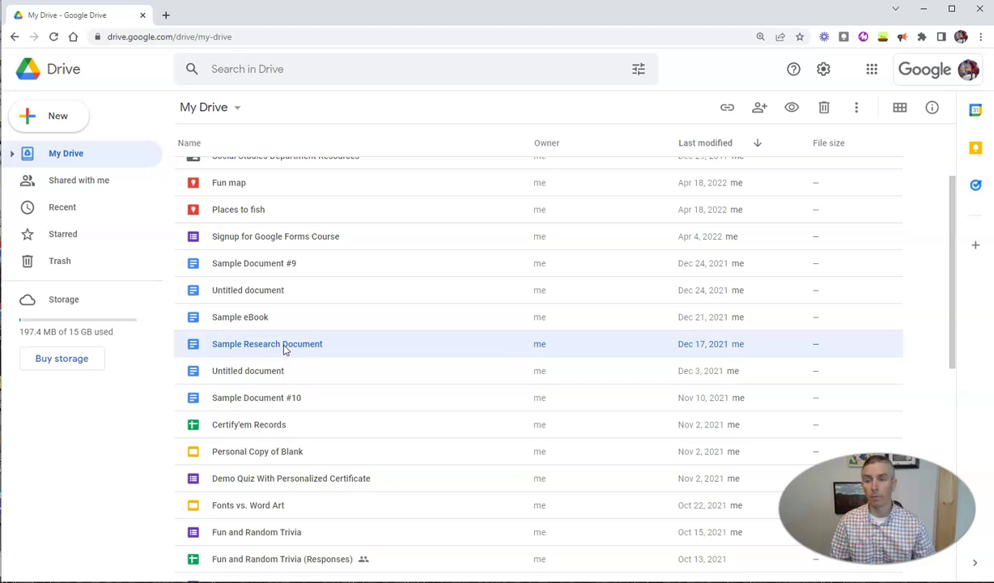
{"action": "right_click", "coordinate": [283, 349]}
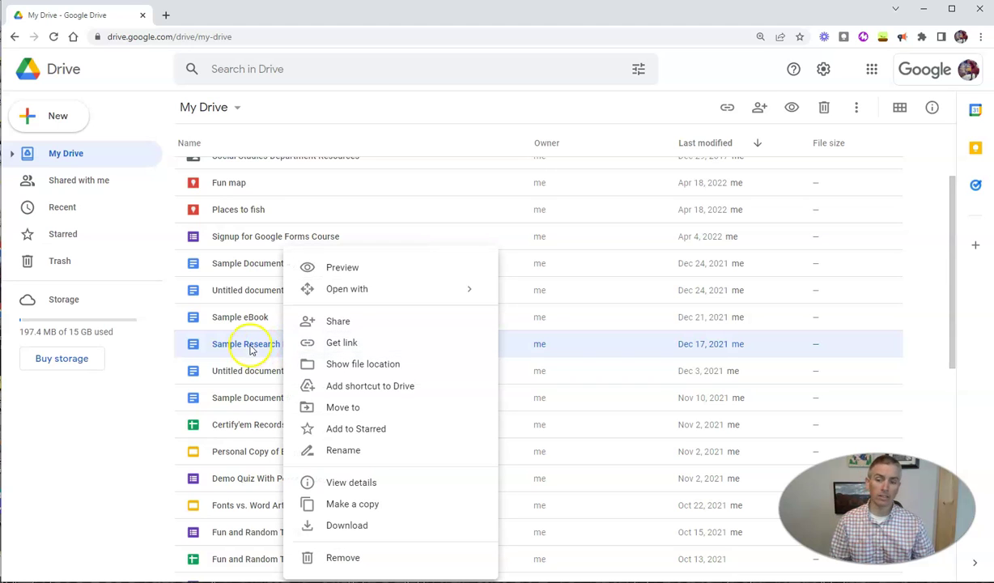
{"action": "left_click", "coordinate": [348, 526]}
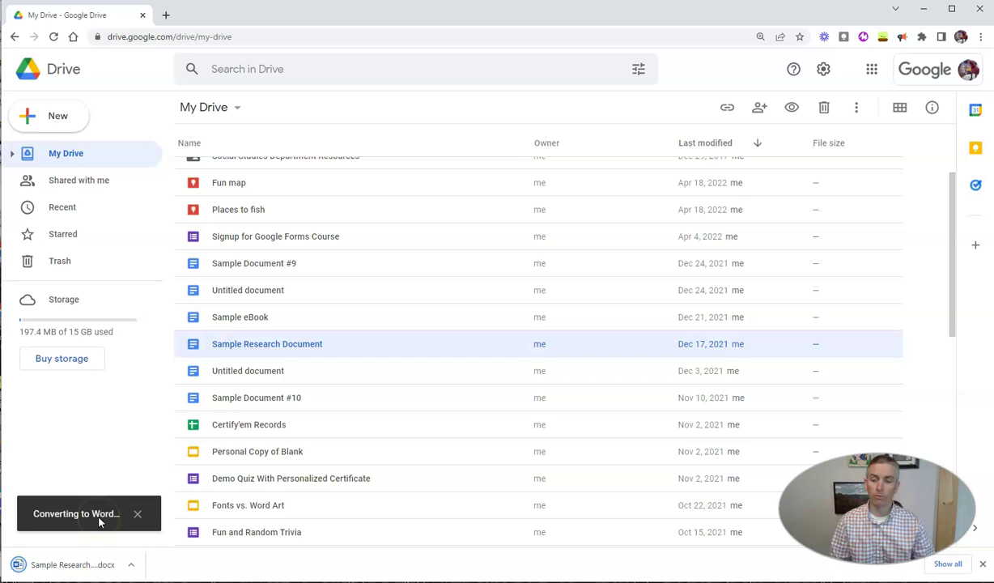
{"action": "left_click", "coordinate": [91, 566]}
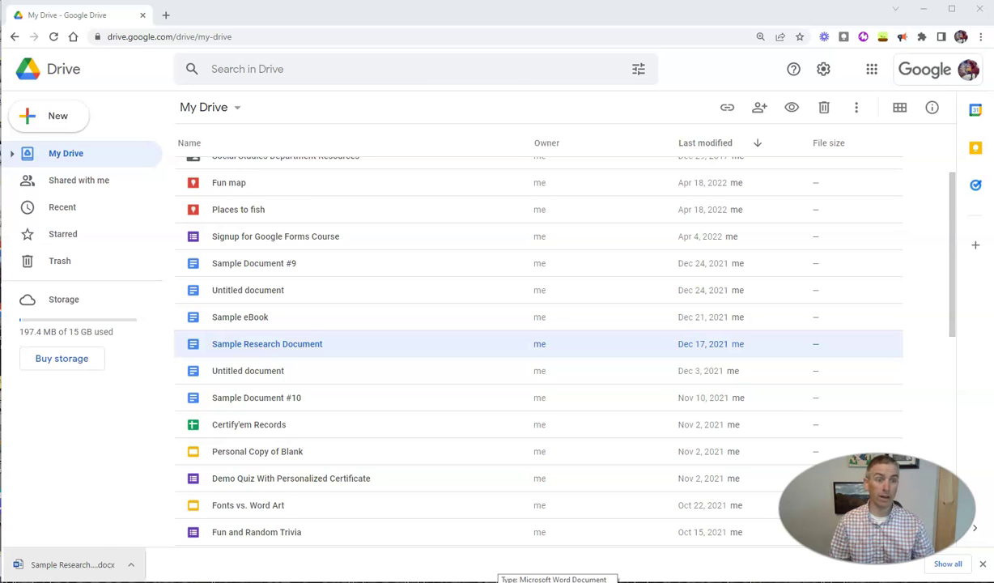
- Dismiss Chrome's finished-downloads bar so the whole file list is visible
{"action": "left_click", "coordinate": [982, 566]}
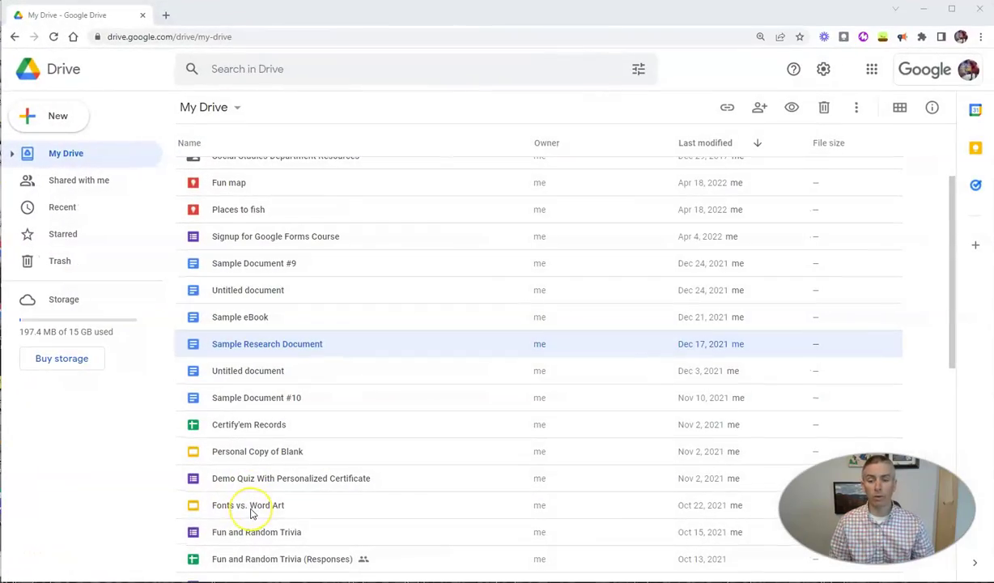
- Download Fonts vs. Word Art as a PowerPoint .pptx and dismiss the downloads bar
{"action": "left_click", "coordinate": [251, 508]}
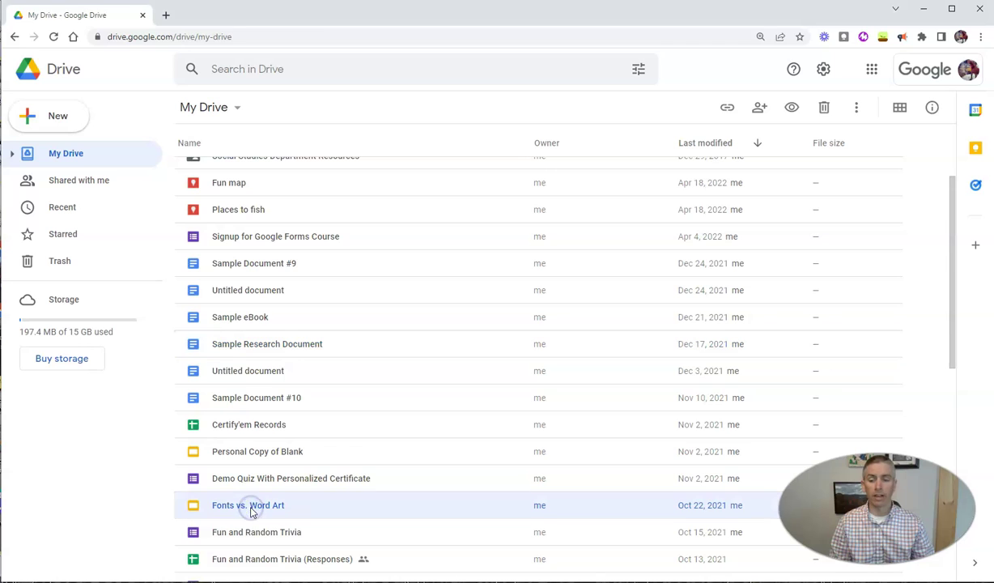
{"action": "right_click", "coordinate": [251, 510]}
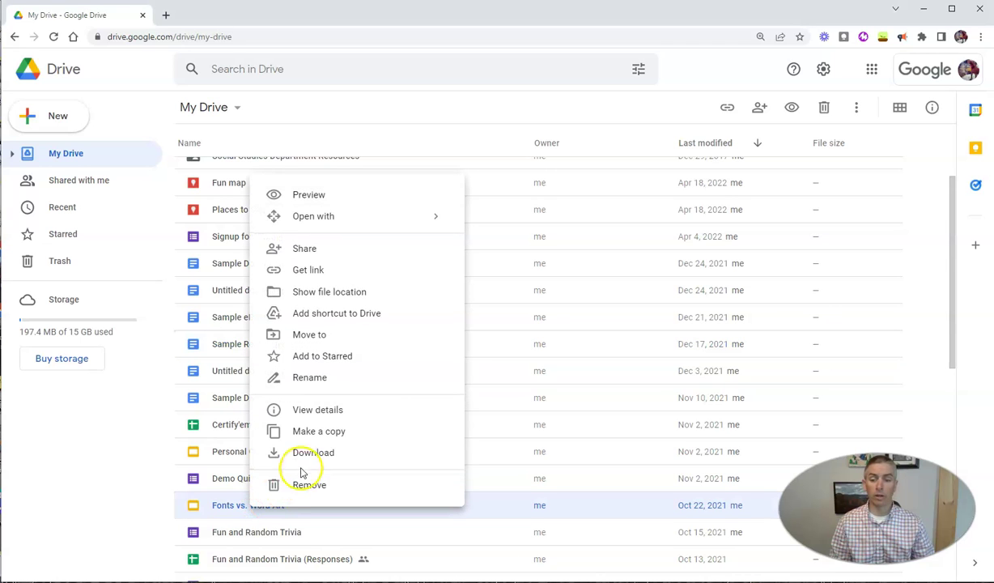
{"action": "left_click", "coordinate": [310, 450]}
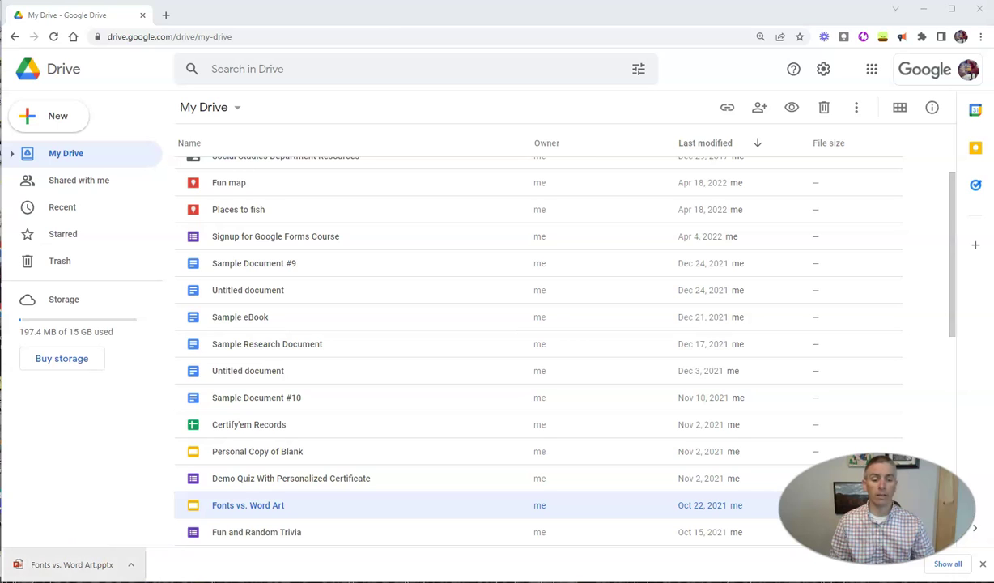
{"action": "left_click", "coordinate": [982, 564]}
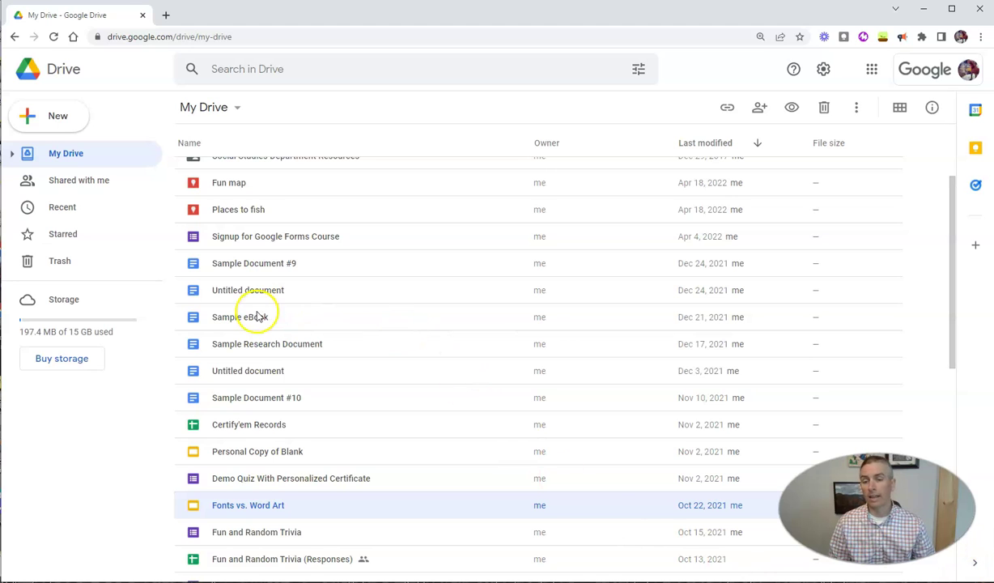
- Open Sample Document #9 in Google Docs, browse its File menu, then return to My Drive
{"action": "double_click", "coordinate": [259, 269]}
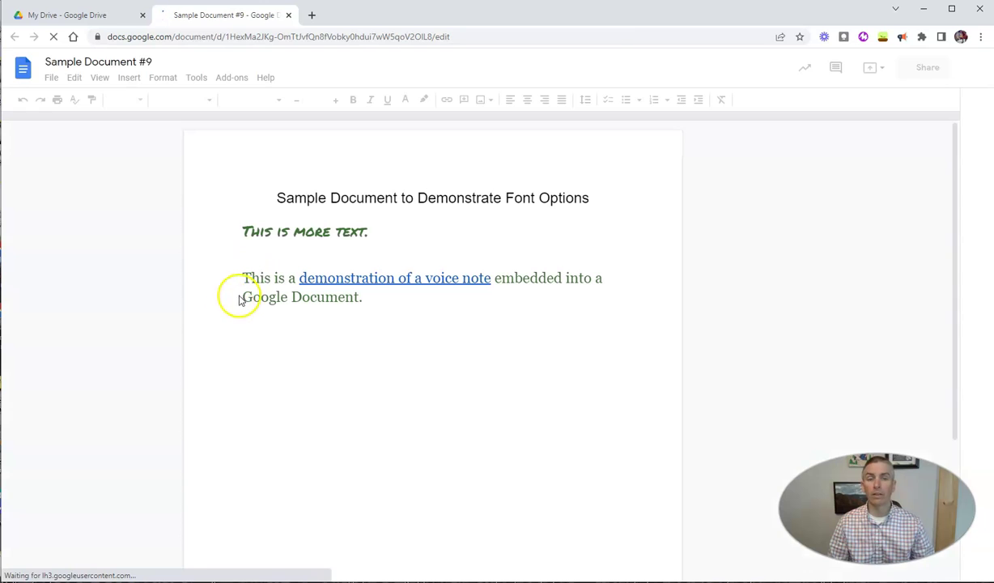
{"action": "left_click", "coordinate": [52, 79]}
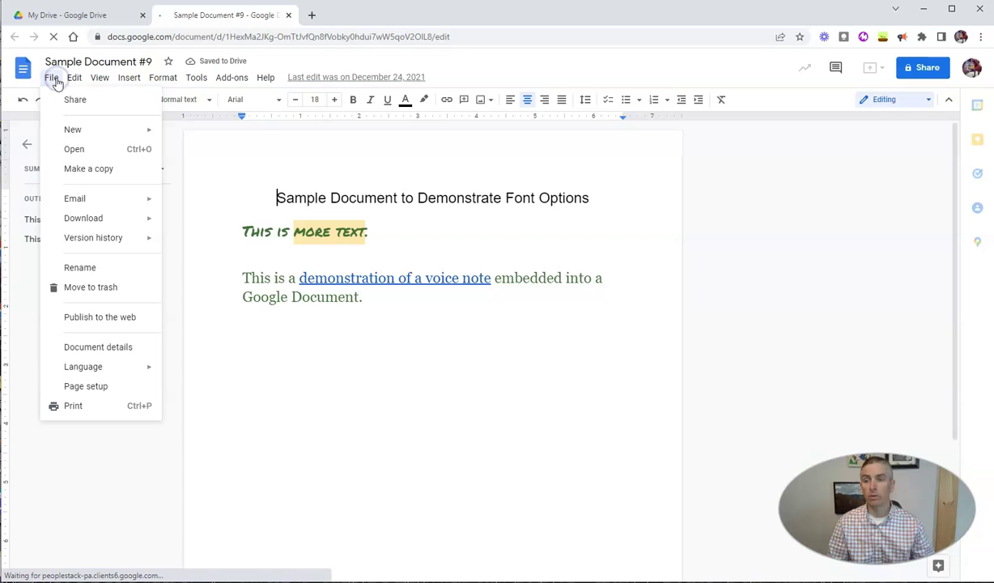
{"action": "mouse_move", "coordinate": [83, 219]}
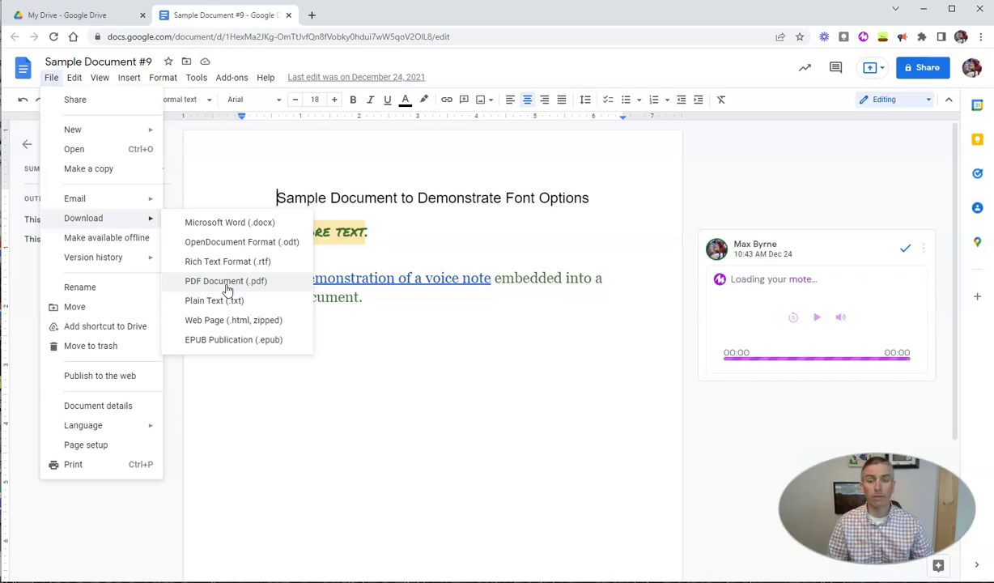
{"action": "left_click", "coordinate": [229, 306]}
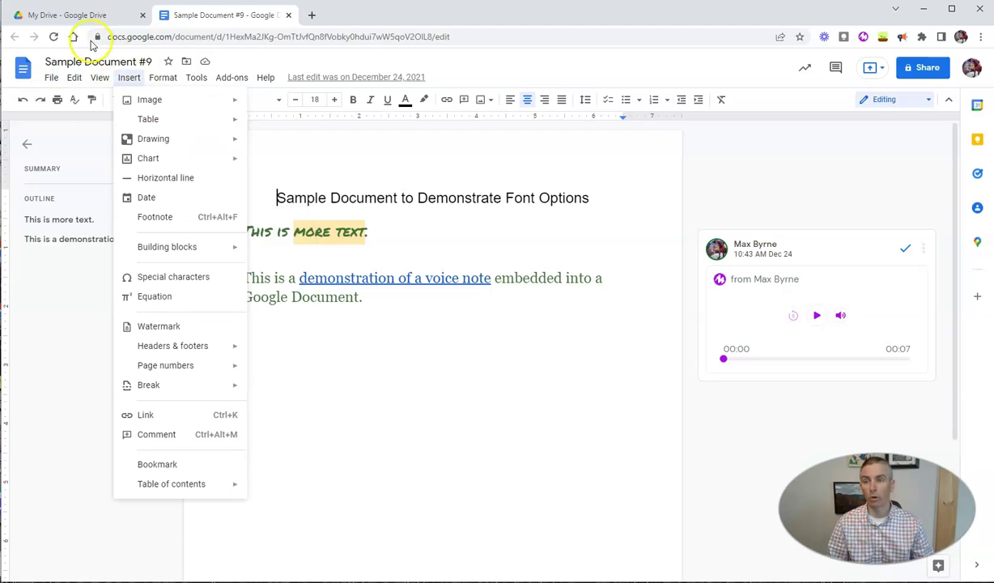
{"action": "left_click", "coordinate": [81, 16]}
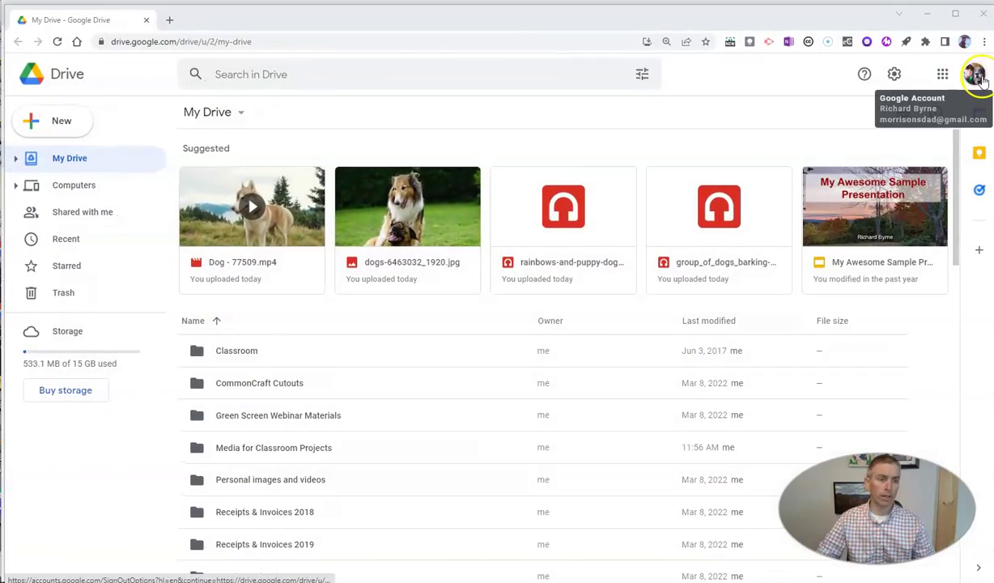
- Upload Sample Research Document.docx from Downloads to the second account's Drive
{"action": "left_click", "coordinate": [36, 127]}
{"action": "left_click", "coordinate": [76, 159]}
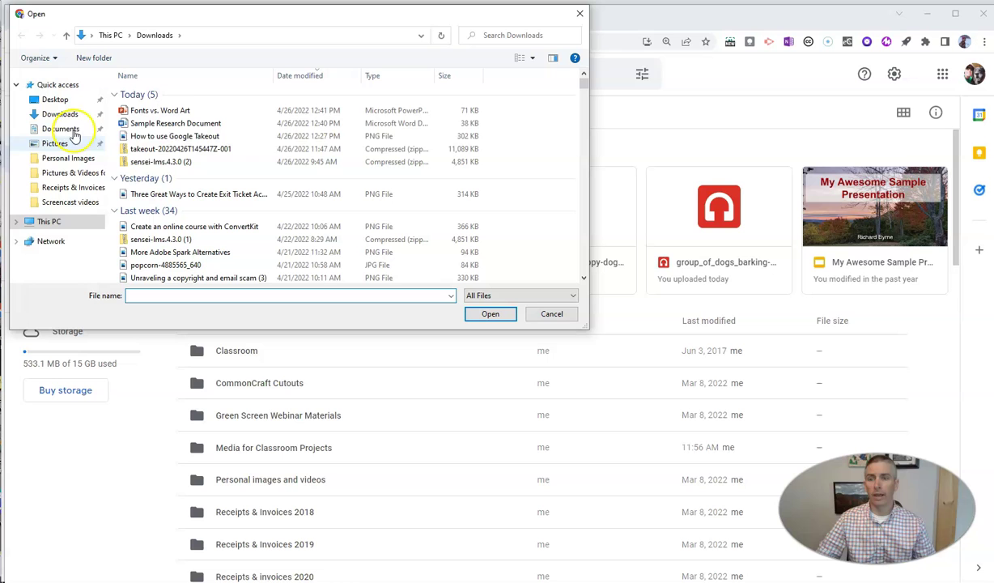
{"action": "left_click", "coordinate": [187, 124]}
{"action": "left_click", "coordinate": [500, 315]}
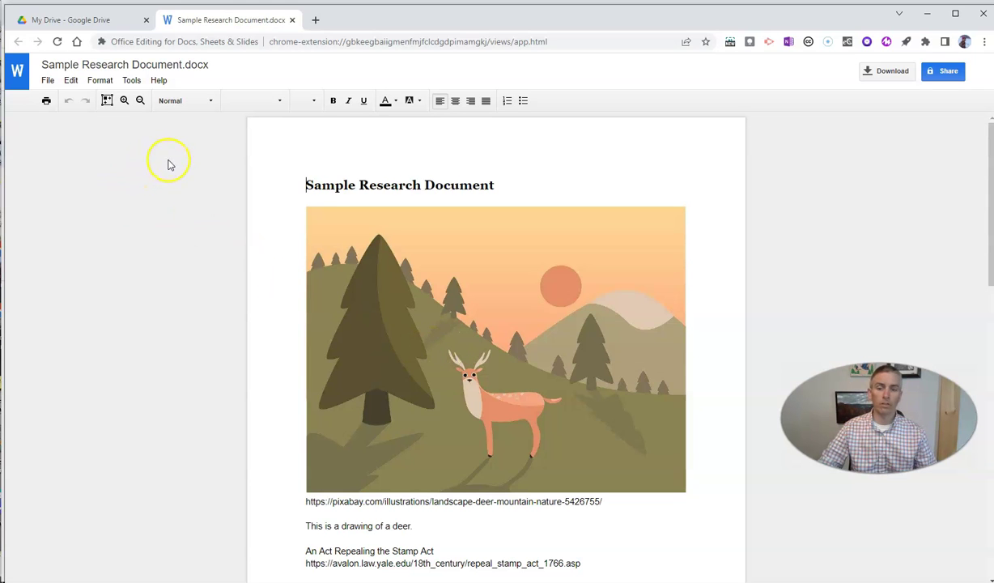
- Convert Sample Research Document.docx using File > Save as Google Docs
{"action": "left_click", "coordinate": [49, 83]}
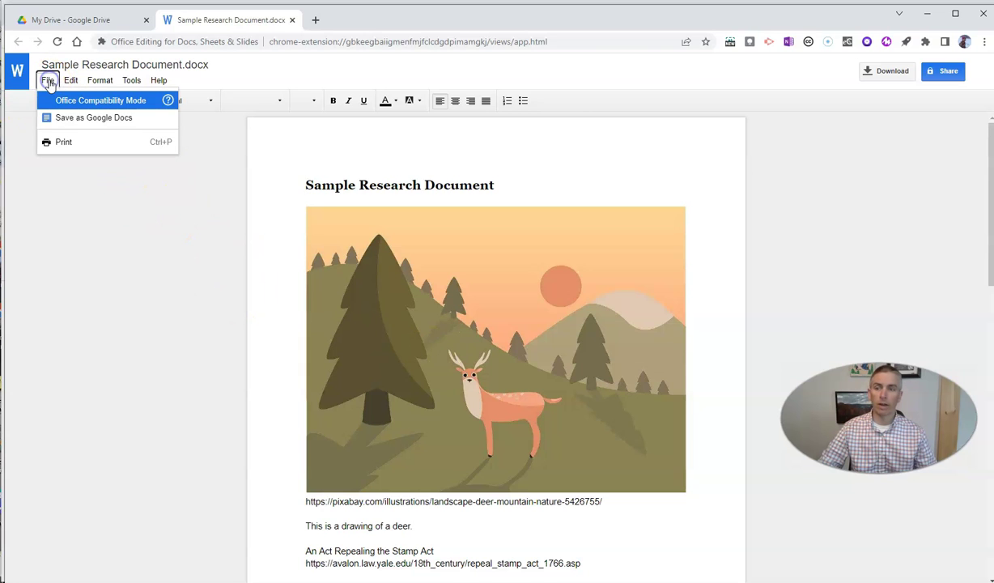
{"action": "left_click", "coordinate": [76, 120]}
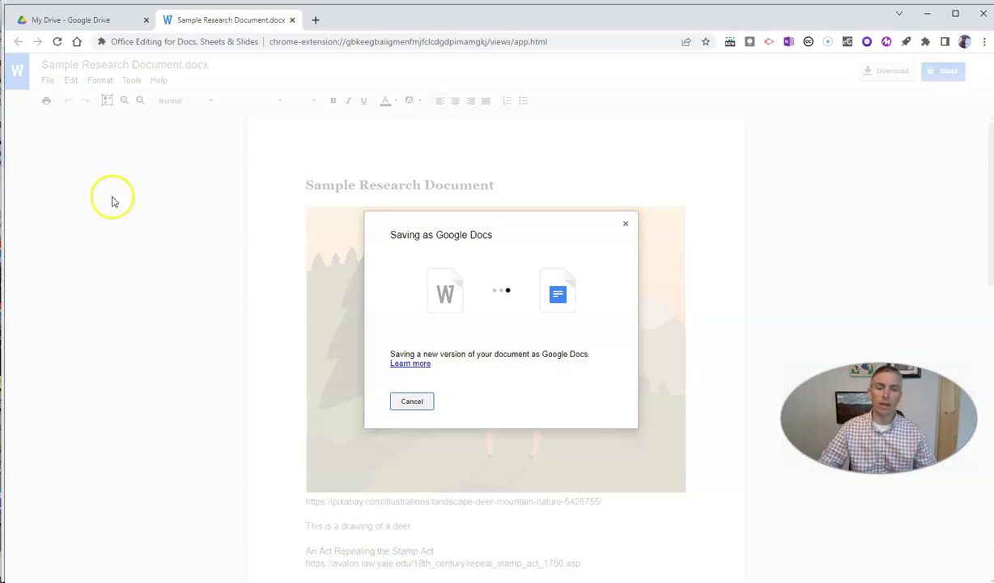